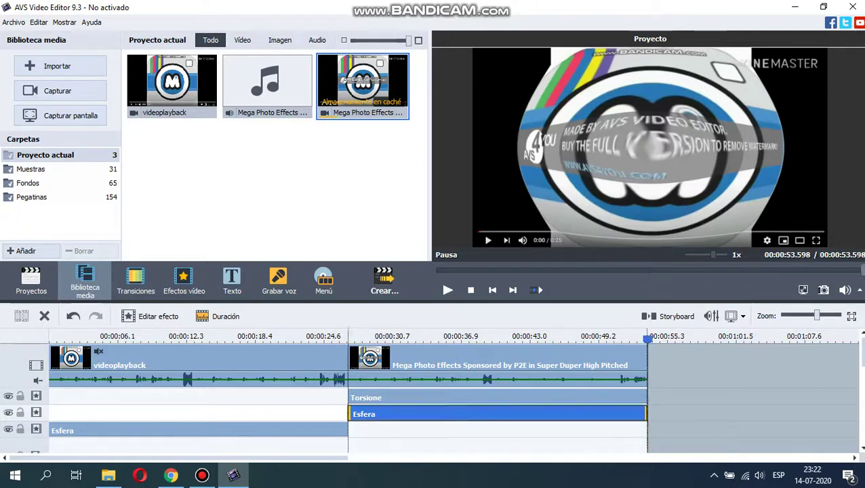
# Move the third-track Esfera effect from the videoplayback clip to align with the start of the Mega Photo Effects clip
pyautogui.moveTo(53, 430); pyautogui.dragTo(239, 430)
pyautogui.moveTo(346, 430); pyautogui.dragTo(349, 430)
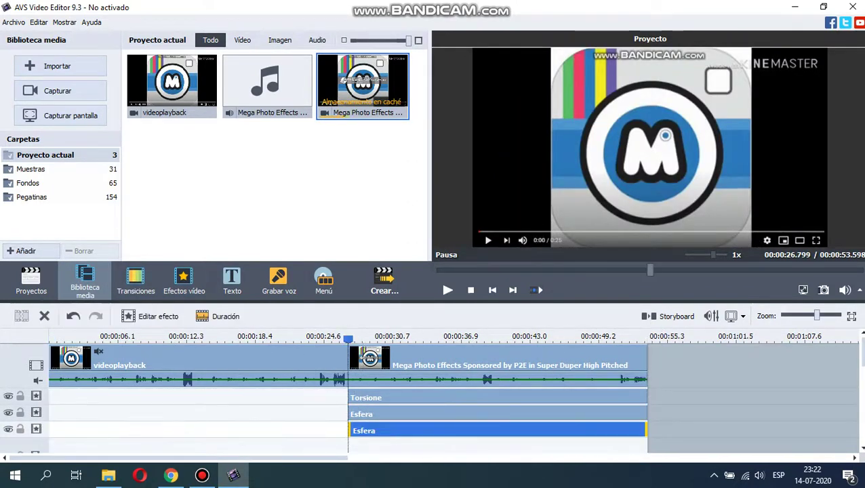
# Delete the videoplayback clip from the timeline and mute the audio of the remaining Mega Photo Effects clip
pyautogui.click(224, 370)
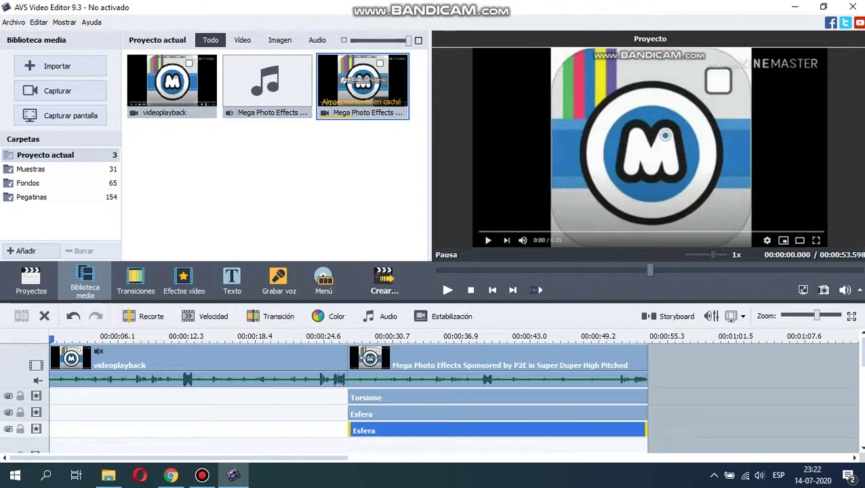
pyautogui.click(44, 316)
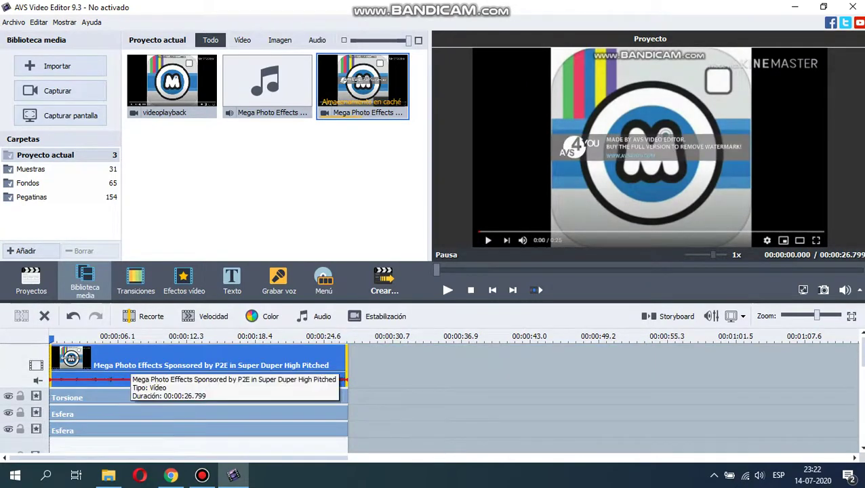
pyautogui.rightClick(129, 371)
pyautogui.click(155, 282)
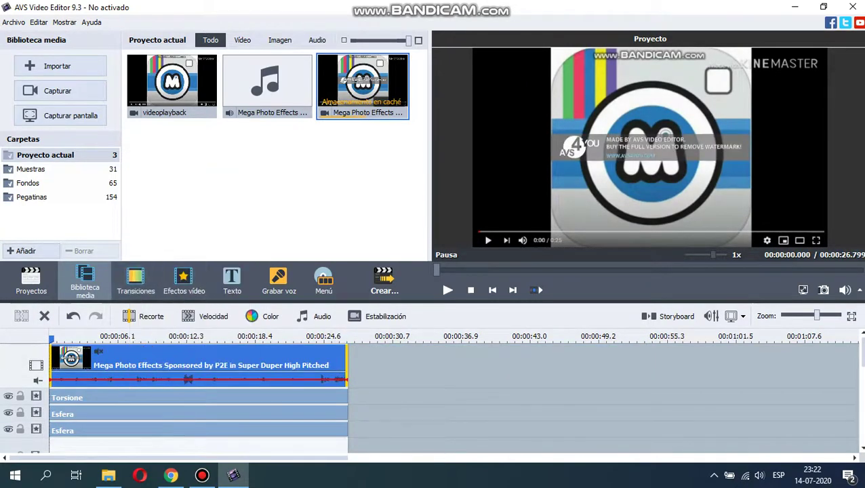
pyautogui.rightClick(352, 89)
pyautogui.click(400, 210)
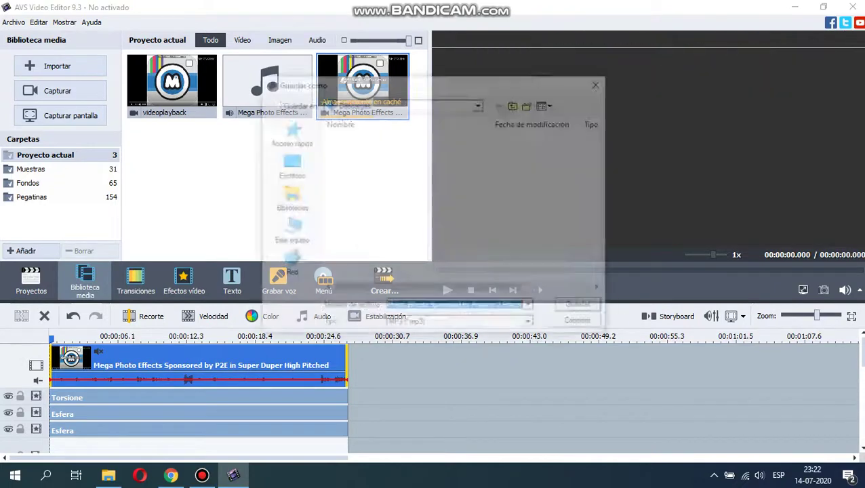
pyautogui.press('Return')
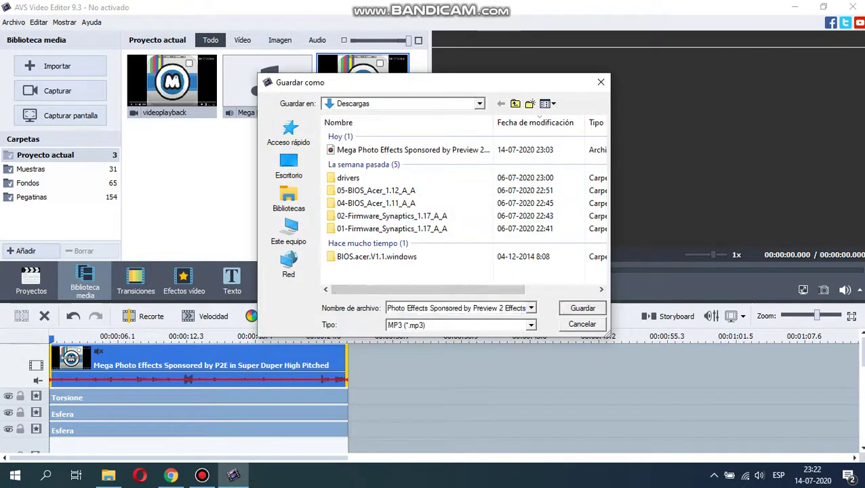
pyautogui.press('Return')
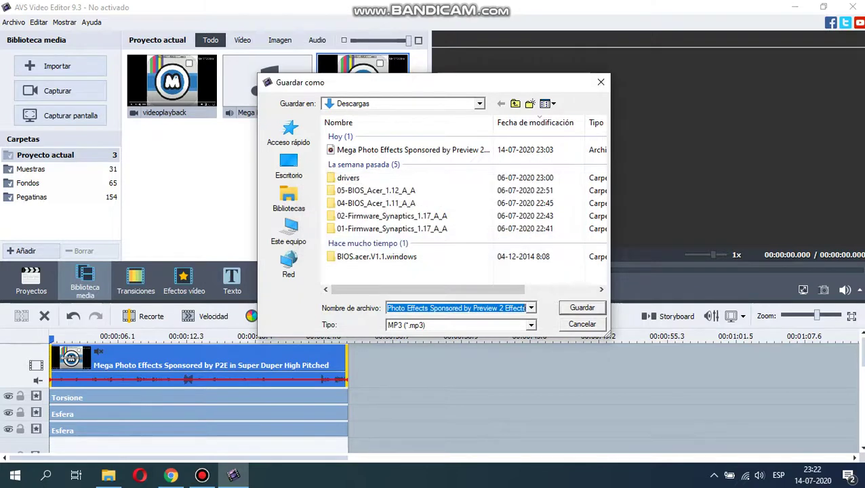
pyautogui.press('Escape')
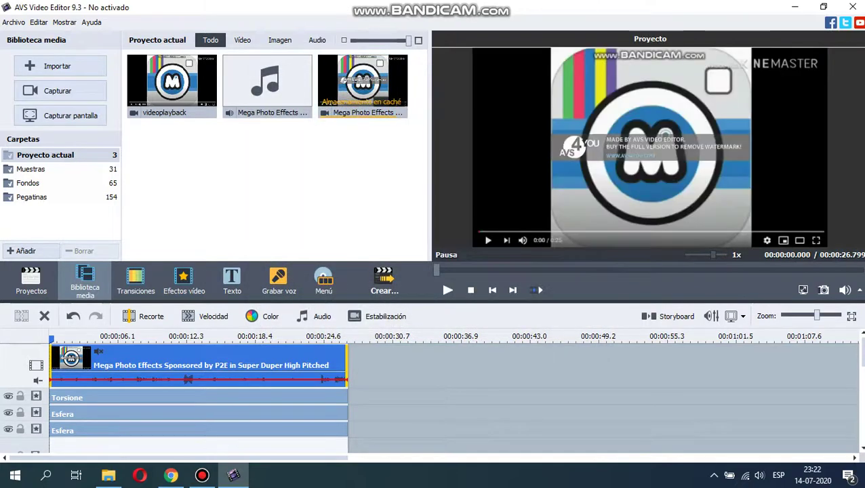
# Switch to YouTube in Chrome, search for "klasky csupo in cosmic sphere", and open the video titled "Klasky Csupo in Cosmic Sphere"
pyautogui.click(170, 475)
pyautogui.click(339, 62)
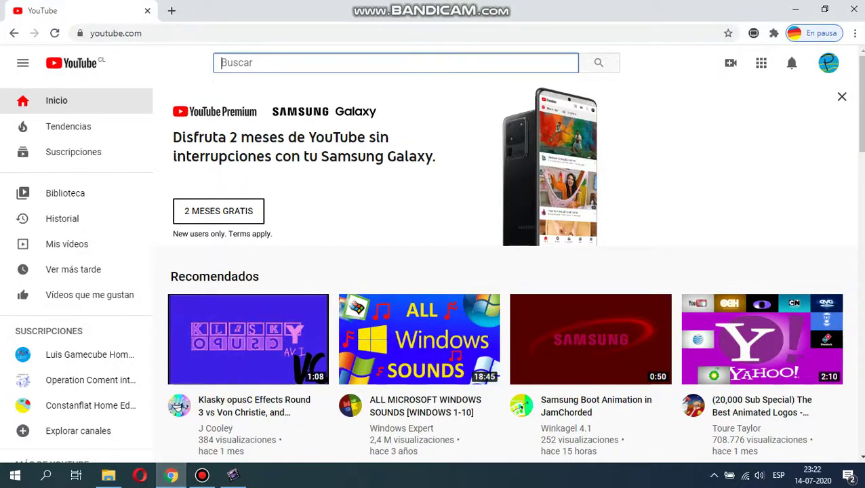
pyautogui.write('klasky')
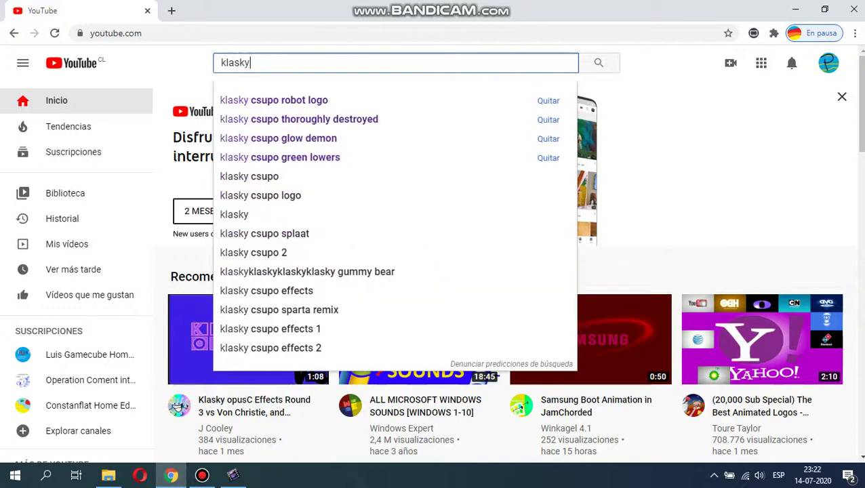
pyautogui.press('Down')
pyautogui.press('Down')
pyautogui.press('Down')
pyautogui.press('Down')
pyautogui.press('Down')
pyautogui.write('in cosmis')
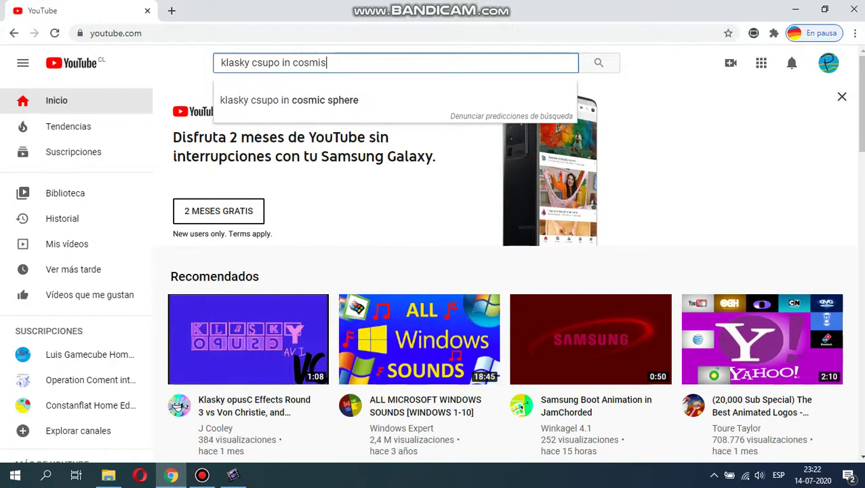
pyautogui.press('Down')
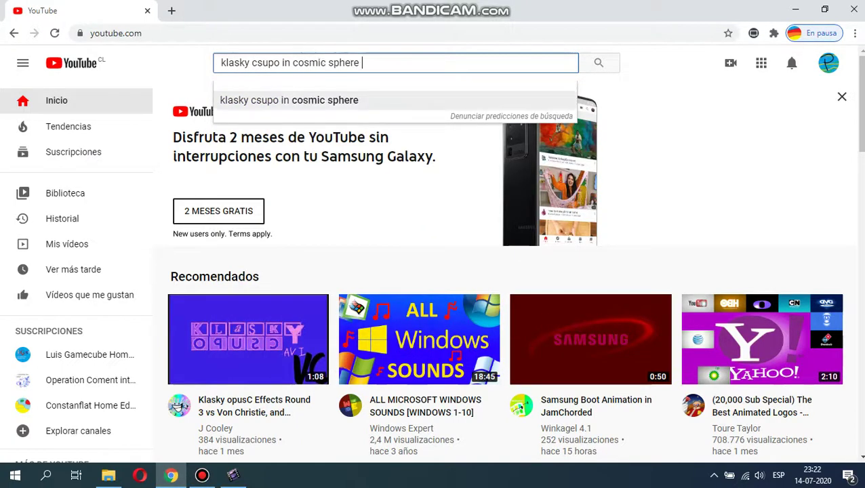
pyautogui.press('Return')
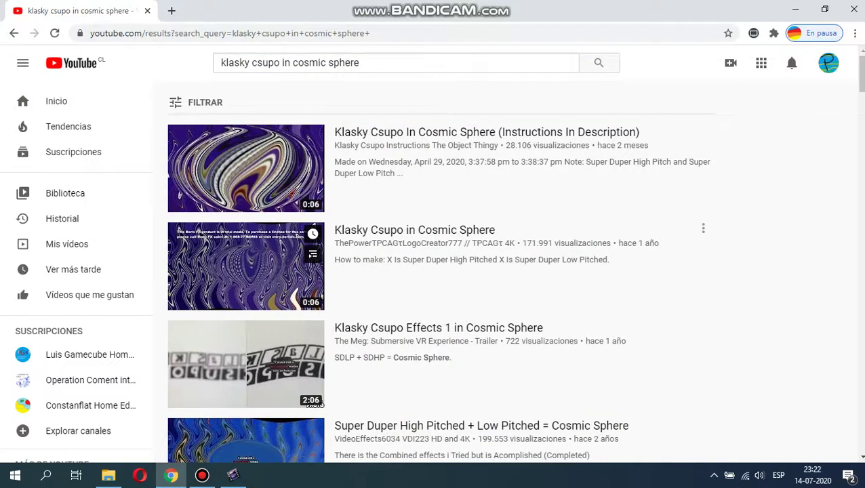
pyautogui.click(258, 265)
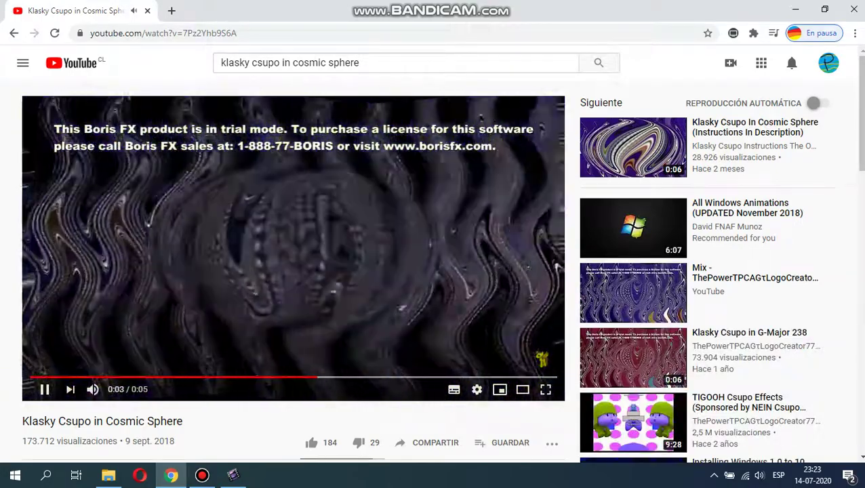
# Copy "Cosmic Sphere" from the video title into the search box, cut it out, and clear the remaining search text
pyautogui.moveTo(183, 420); pyautogui.dragTo(400, 64)
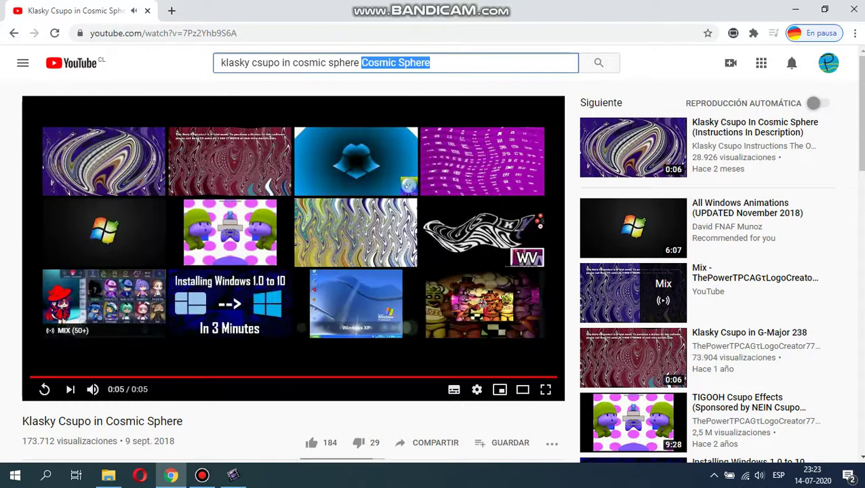
pyautogui.rightClick(410, 62)
pyautogui.click(421, 70)
pyautogui.hotkey('ctrl', 'a')
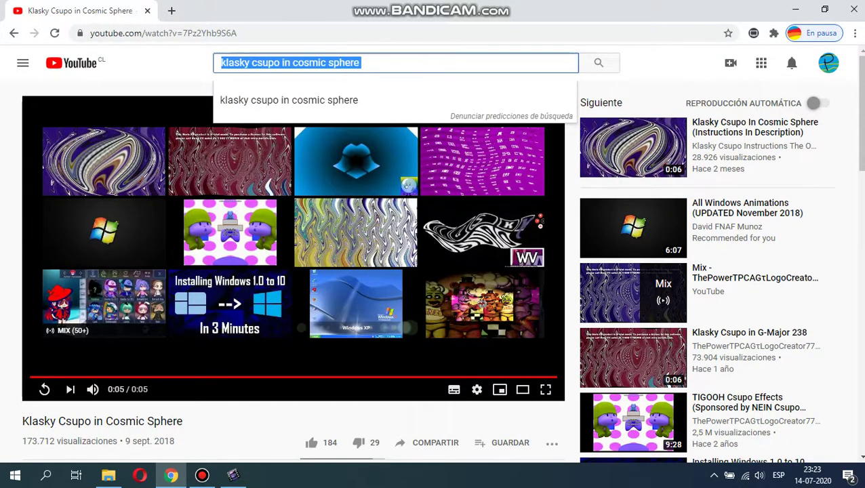
pyautogui.press('Delete')
# Return to AVS Video Editor and launch Audacity from the recently added programs
pyautogui.click(233, 474)
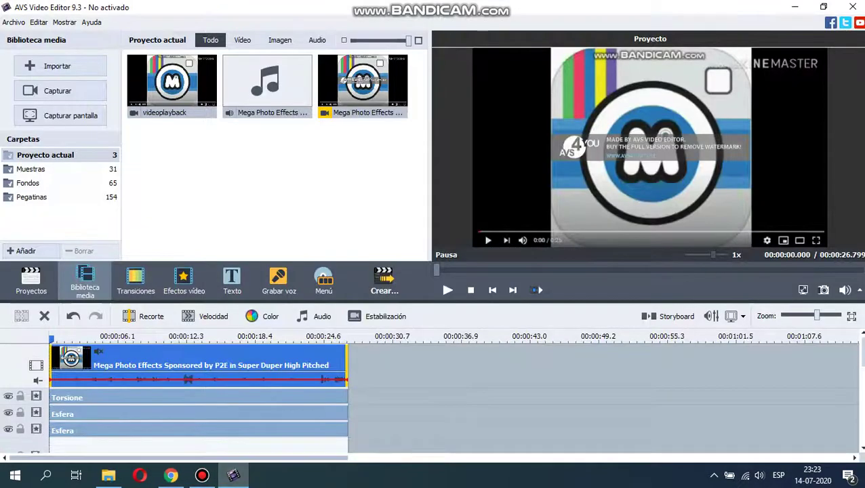
pyautogui.click(15, 474)
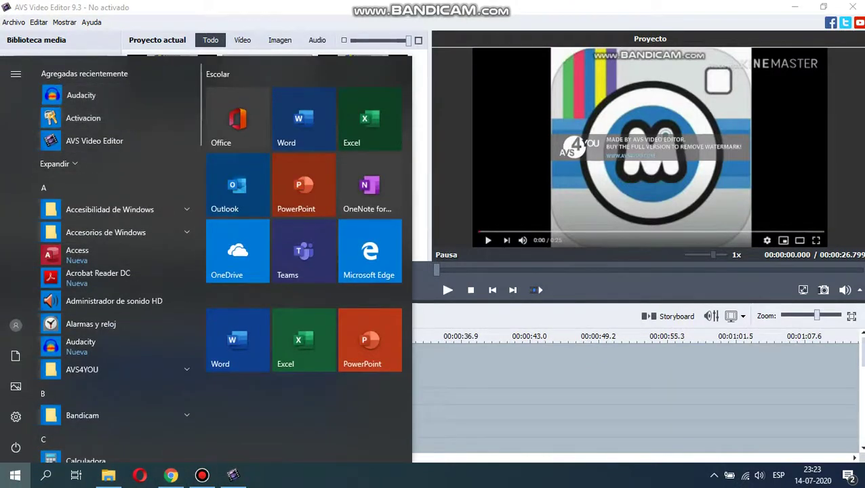
pyautogui.click(81, 95)
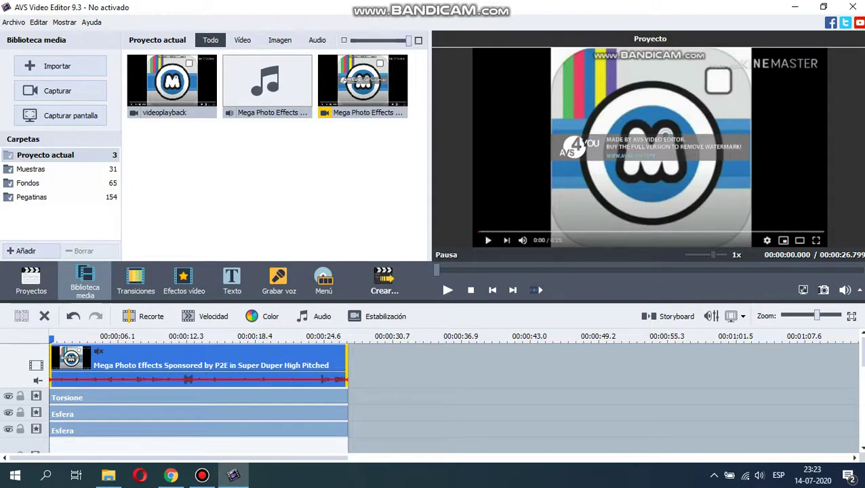
pyautogui.press('Return')
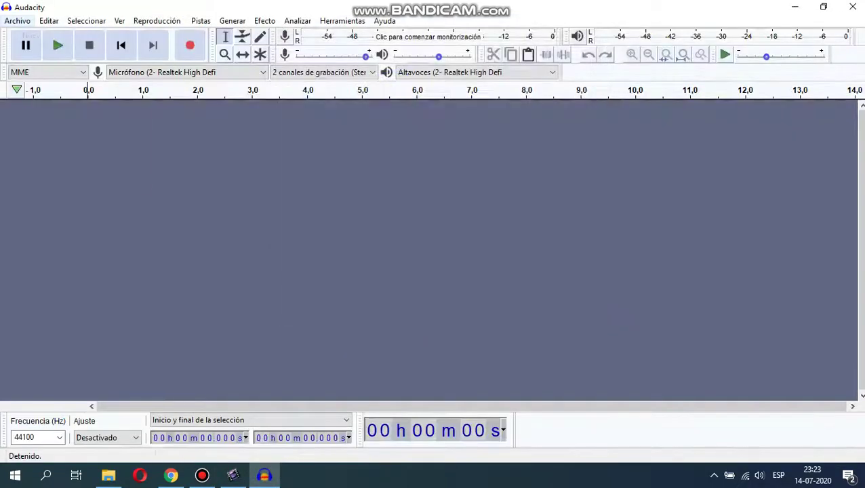
# Open the audio file "Mega Photo Effects Sponsored by P2E in Super Duper High Pitched" from the Música library
pyautogui.press('Down')
pyautogui.press('Down')
pyautogui.press('Return')
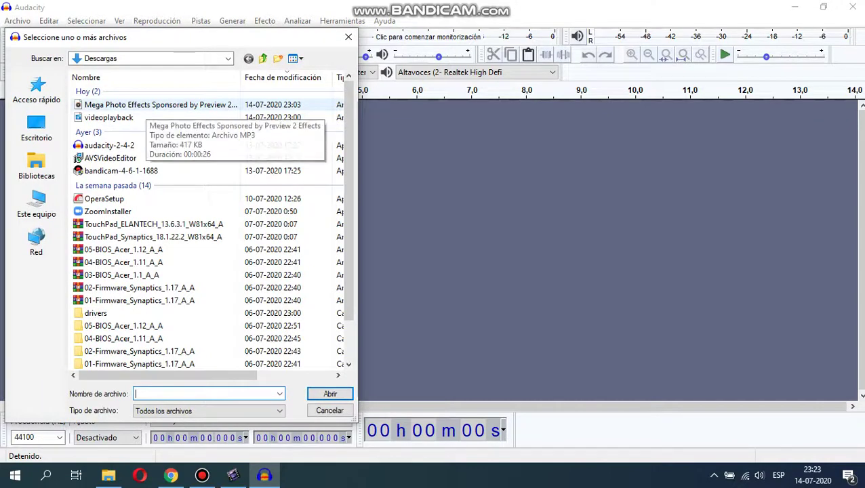
pyautogui.click(37, 166)
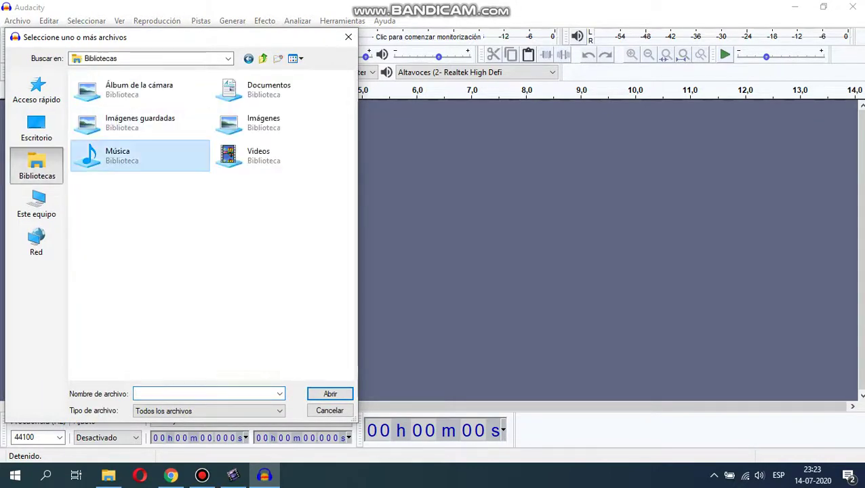
pyautogui.doubleClick(140, 155)
pyautogui.click(125, 91)
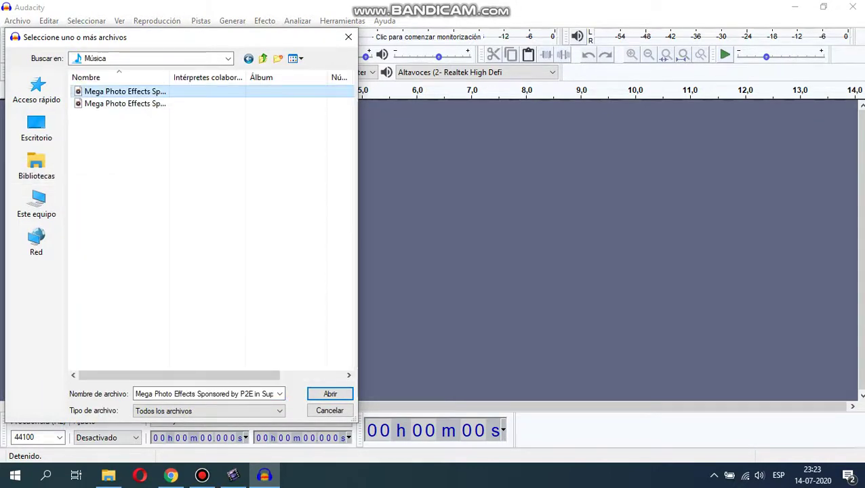
pyautogui.press('Return')
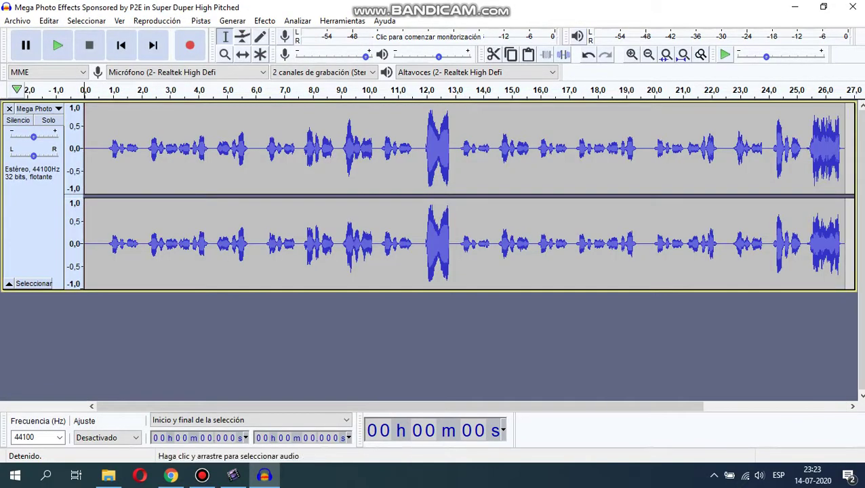
# Apply Estiramiento deslizante to the whole track with 0% tempo changes, 0 initial pitch, and -12 semitones final pitch
pyautogui.moveTo(843, 244); pyautogui.dragTo(84, 244)
pyautogui.click(265, 20)
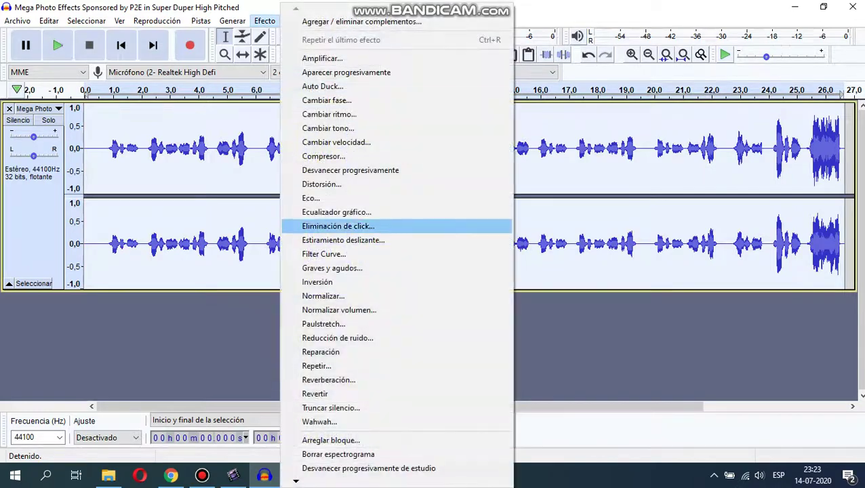
pyautogui.click(343, 240)
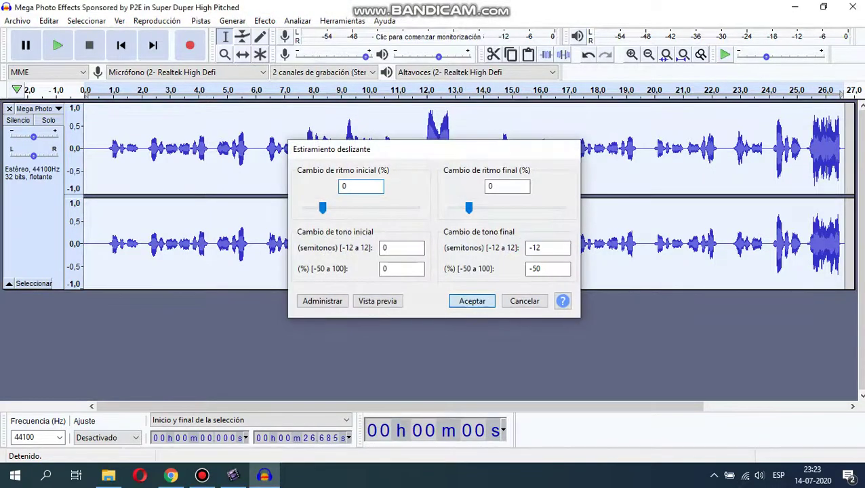
pyautogui.press('Return')
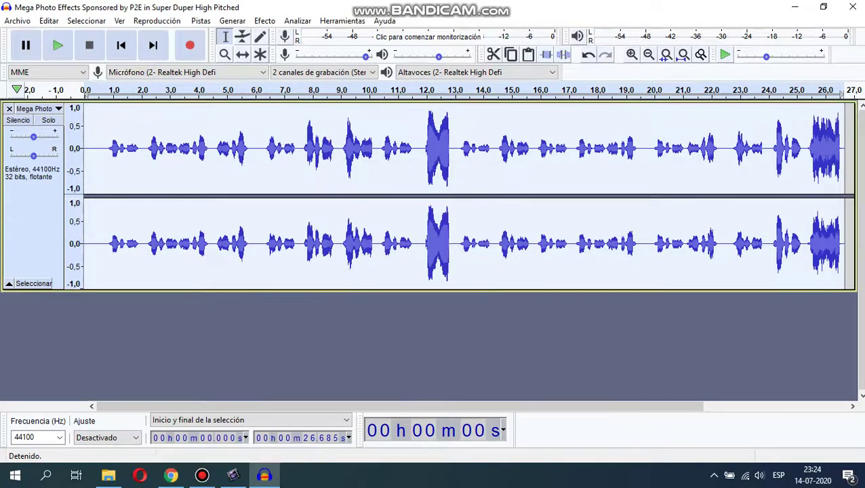
# Apply Estiramiento deslizante to the whole track three more times with the final pitch change at -12 semitones
pyautogui.click(264, 20)
pyautogui.click(342, 240)
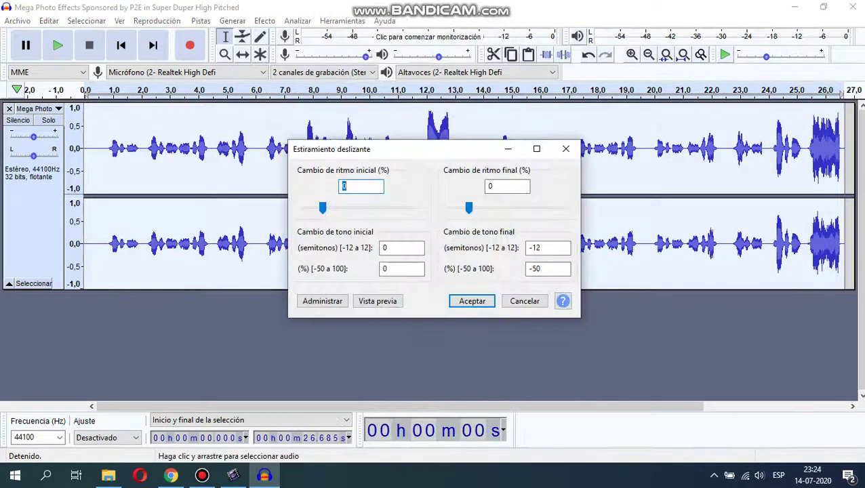
pyautogui.click(472, 298)
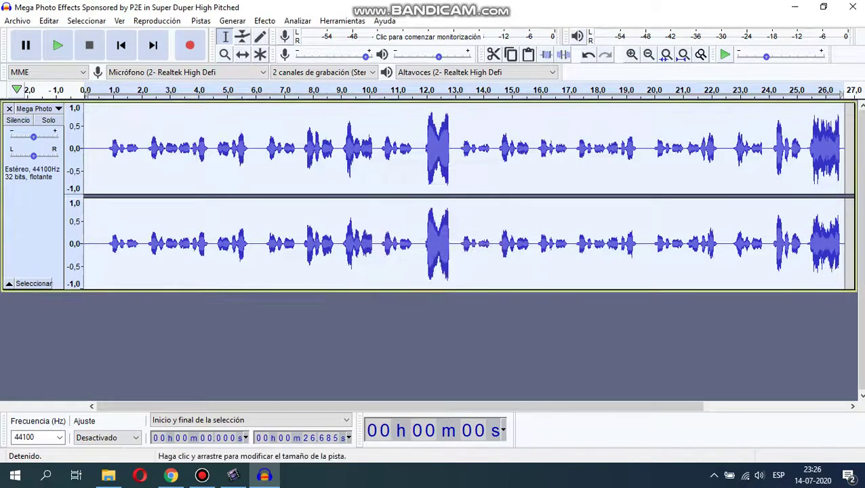
pyautogui.click(264, 21)
pyautogui.click(332, 240)
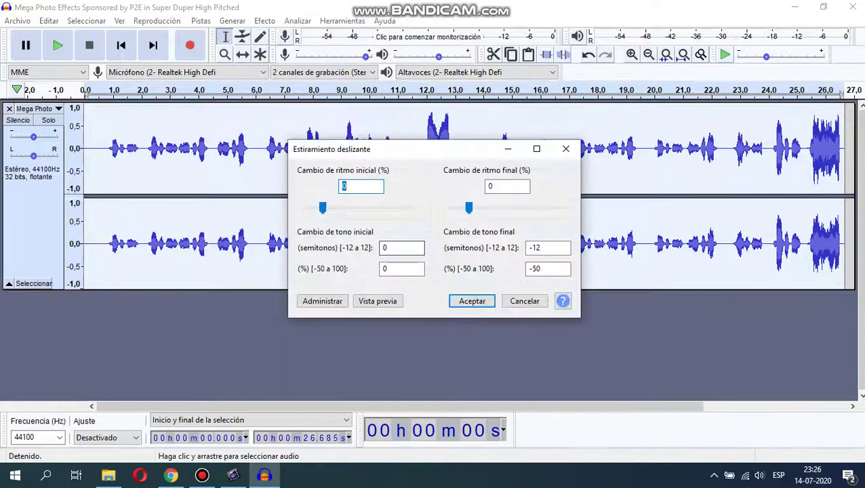
pyautogui.click(472, 300)
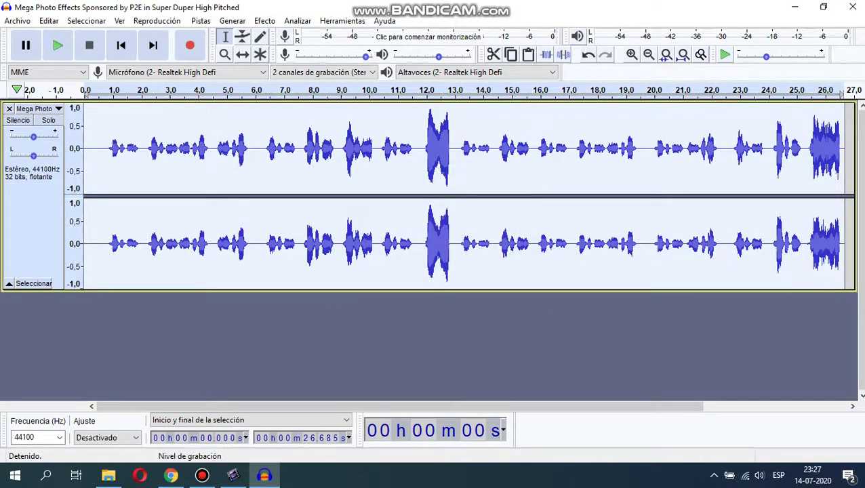
pyautogui.click(265, 21)
pyautogui.click(343, 240)
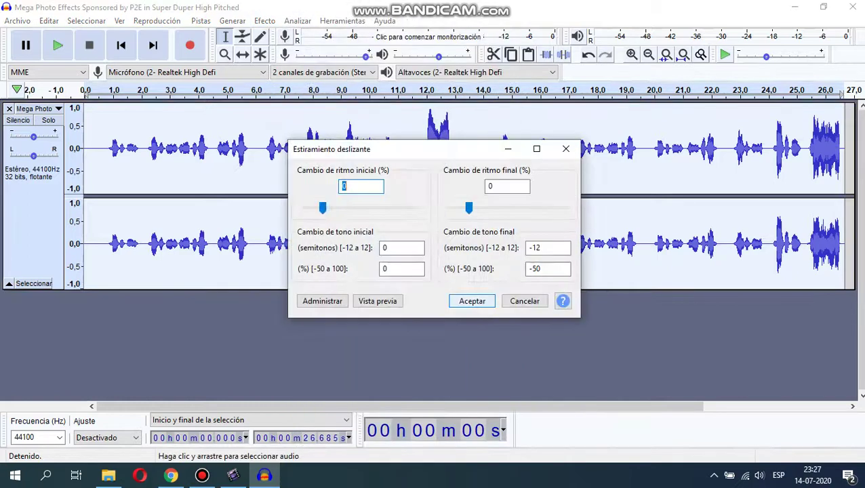
pyautogui.click(471, 301)
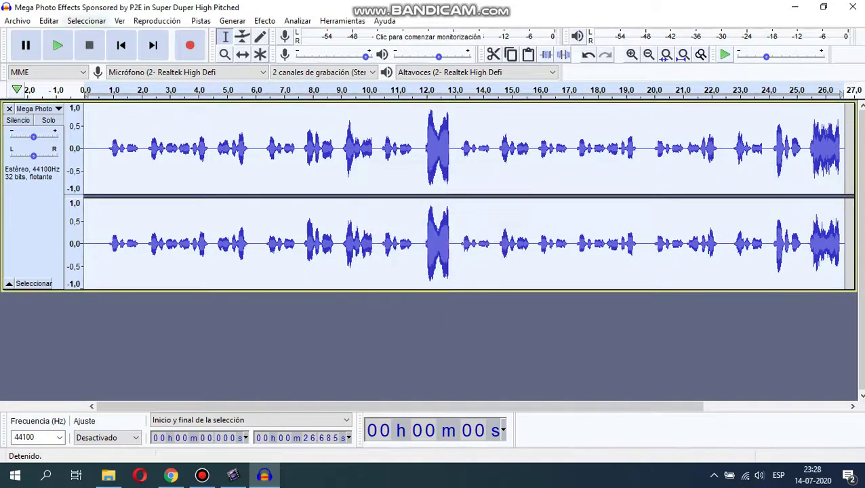
# Export the track as WAV named "Mega Photo Effects Sponsored by P2E in Cosmic Sphere" to the Música folder and close Audacity
pyautogui.click(17, 20)
pyautogui.moveTo(30, 112)
pyautogui.click(193, 127)
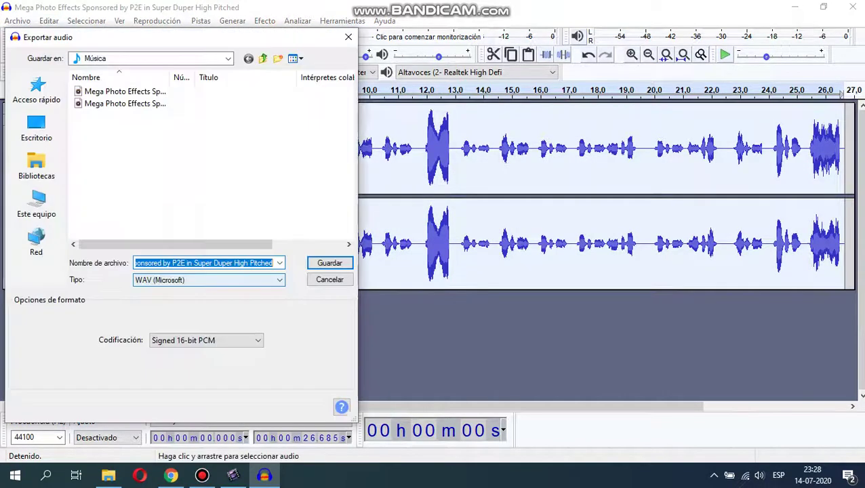
pyautogui.click(194, 263)
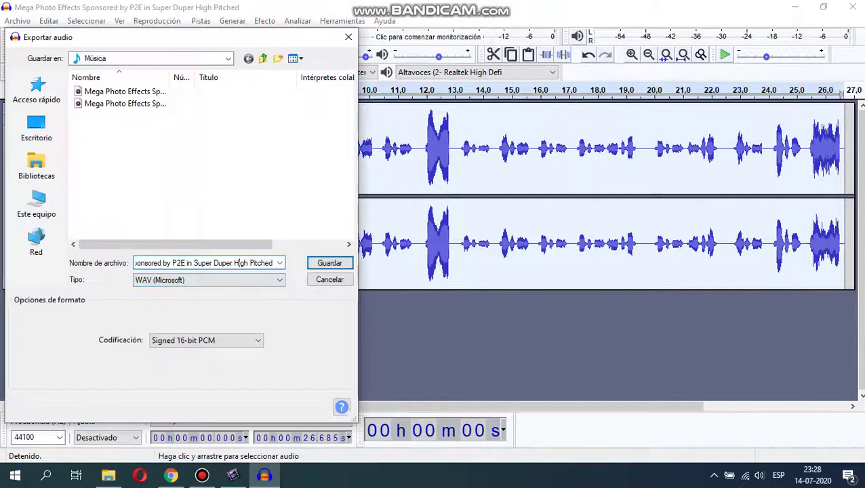
pyautogui.moveTo(194, 263); pyautogui.dragTo(274, 263)
pyautogui.rightClick(243, 265)
pyautogui.click(269, 316)
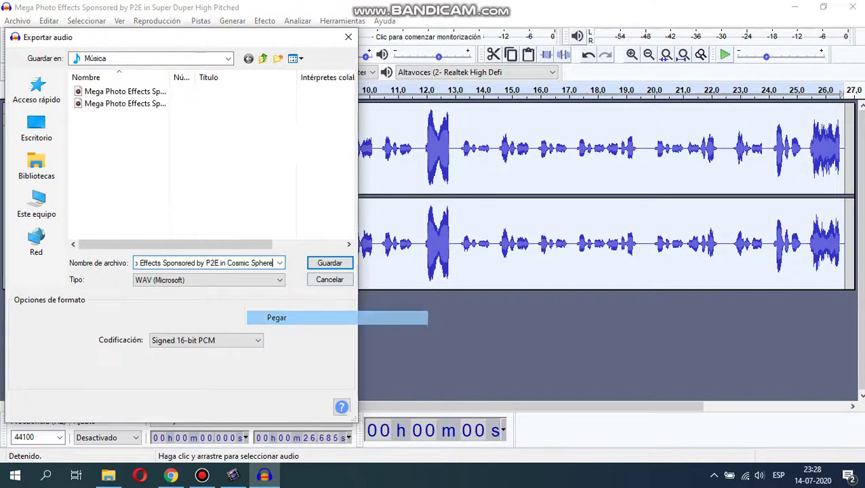
pyautogui.press('Return')
pyautogui.press('Return')
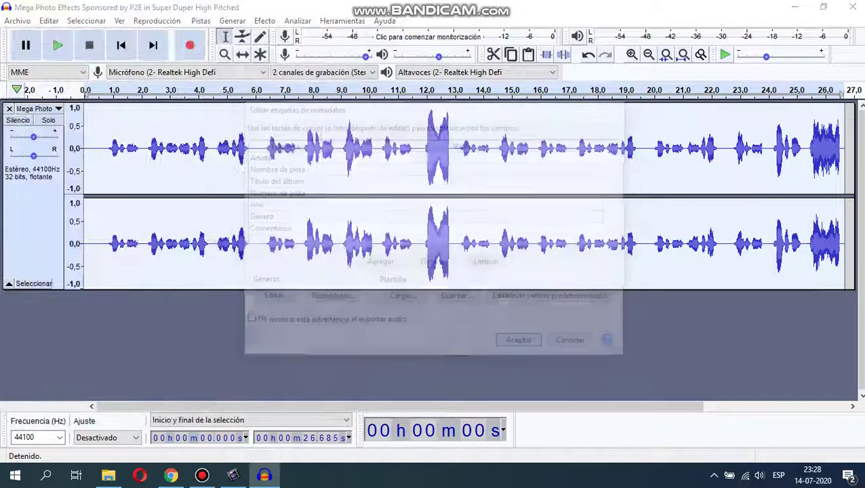
pyautogui.click(853, 6)
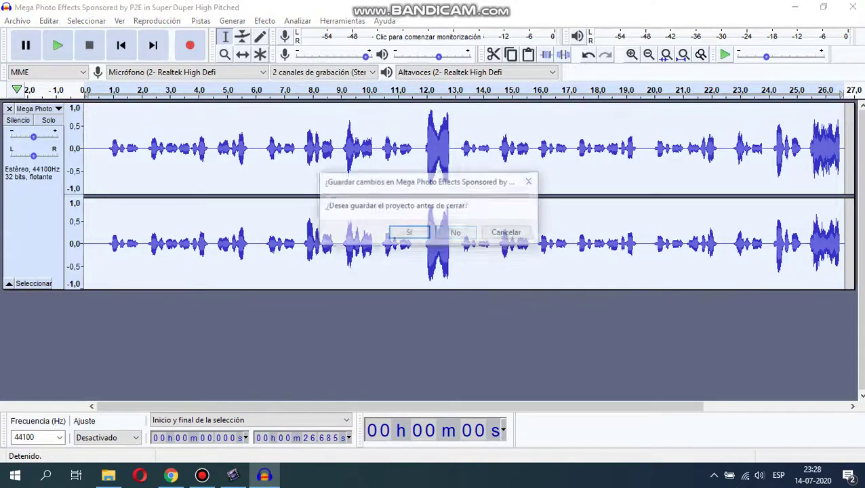
pyautogui.press('Return')
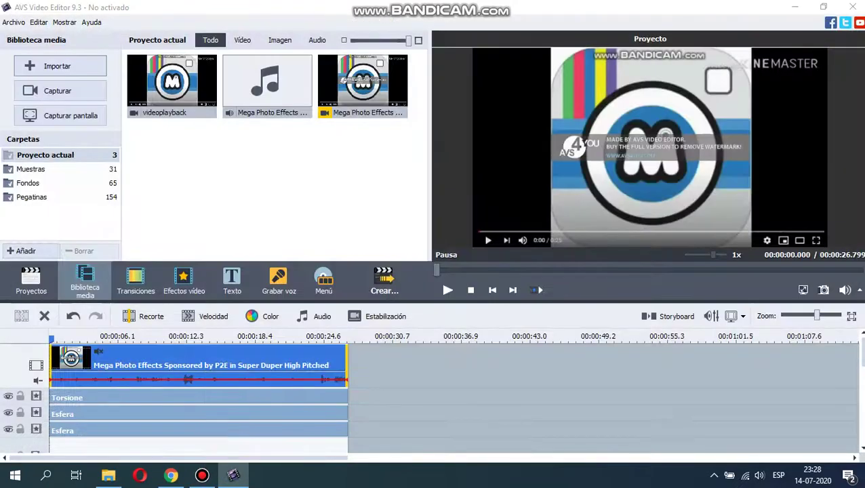
# Import the "Mega Photo Effects Sponsored by P2E in Cosmic Sphere" audio from Música and place it at the start of the music track
pyautogui.click(57, 65)
pyautogui.click(377, 161)
pyautogui.click(378, 148)
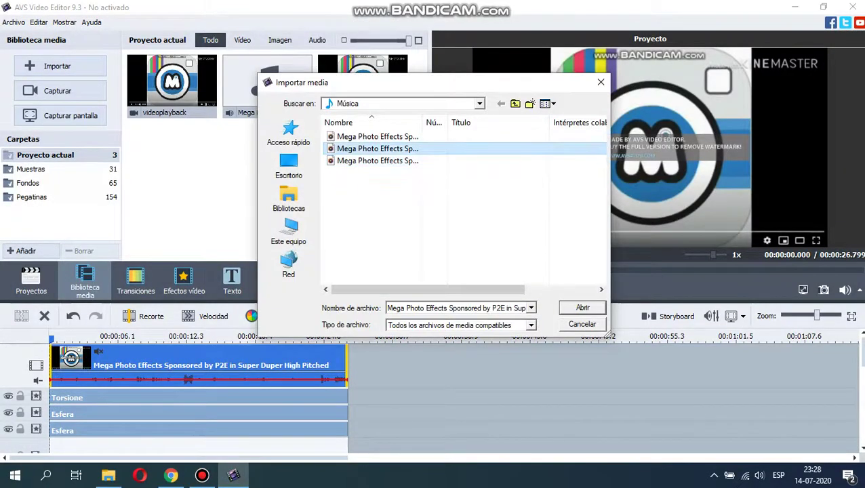
pyautogui.press('Return')
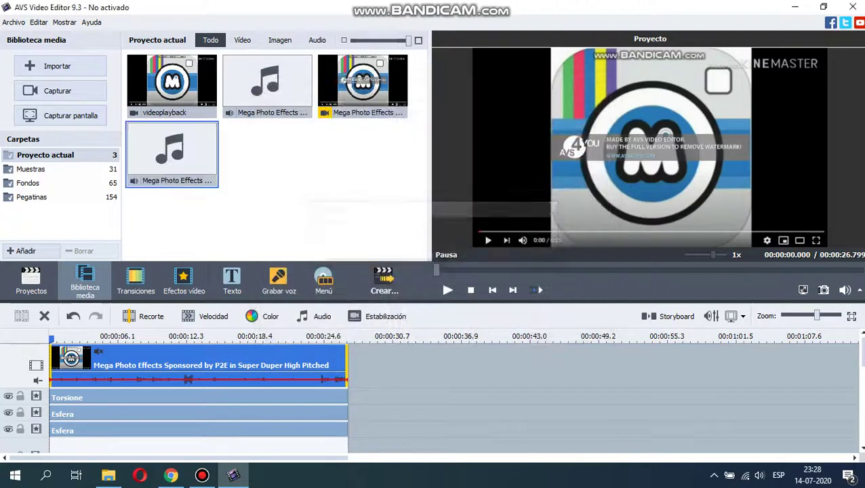
pyautogui.moveTo(169, 154); pyautogui.dragTo(122, 415)
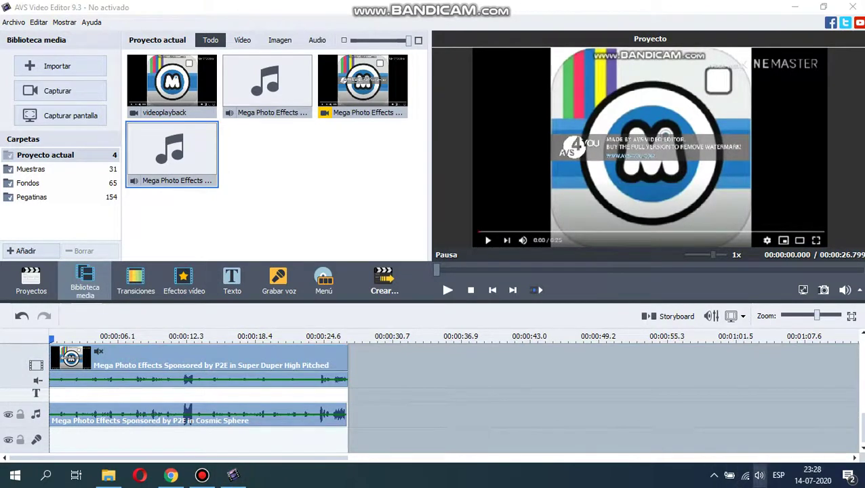
# Raise the system volume and play the project from the start to preview the video with the new audio
pyautogui.click(758, 475)
pyautogui.moveTo(766, 450); pyautogui.dragTo(824, 451)
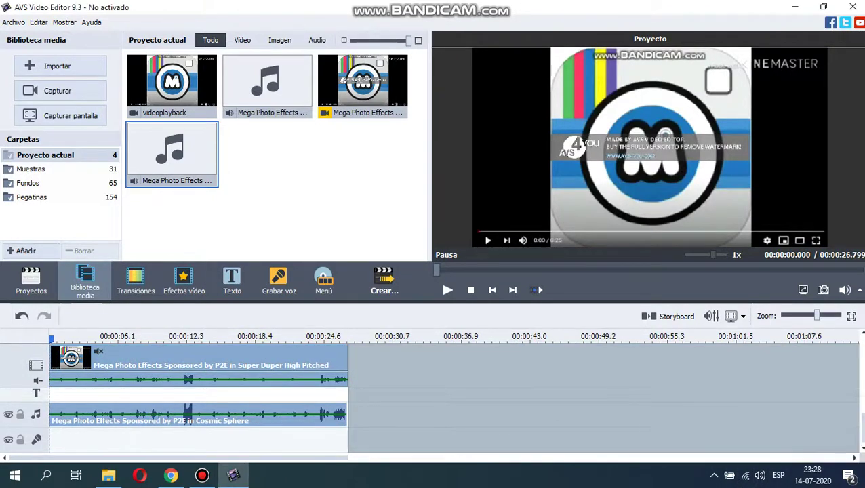
pyautogui.click(448, 290)
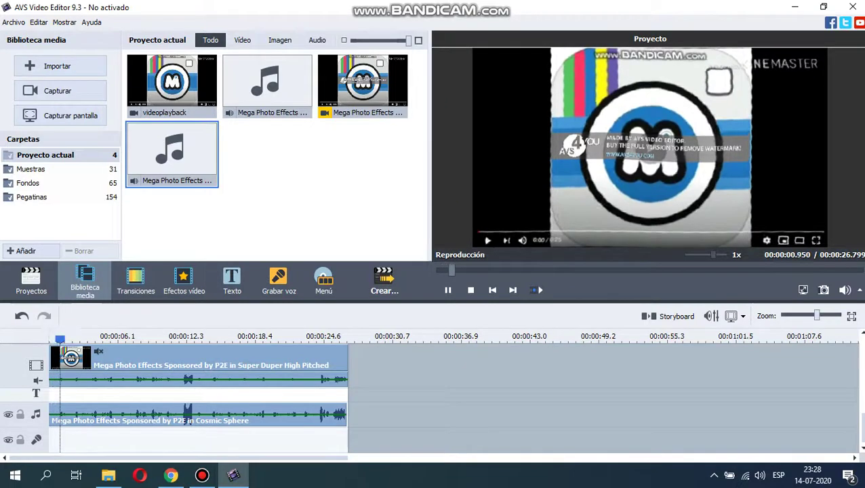